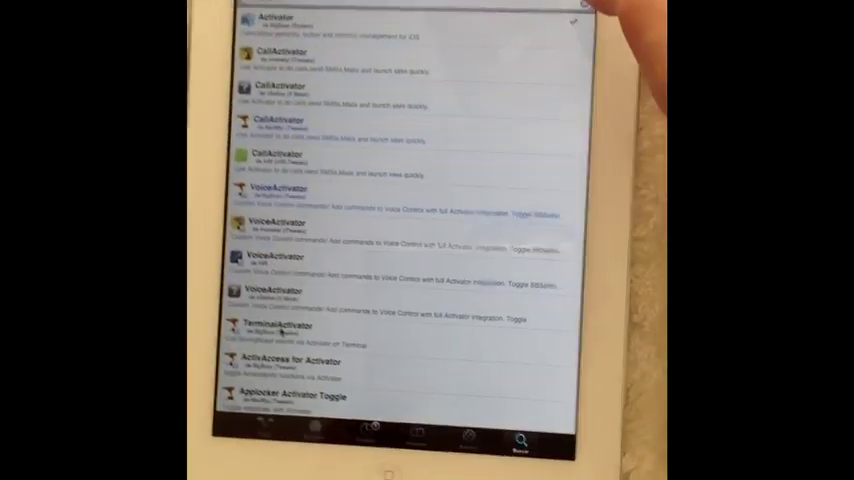
Step: Clear the old Activator query from Cydia's search bar to begin a new search
{"action": "left_click", "coordinate": [579, 12]}
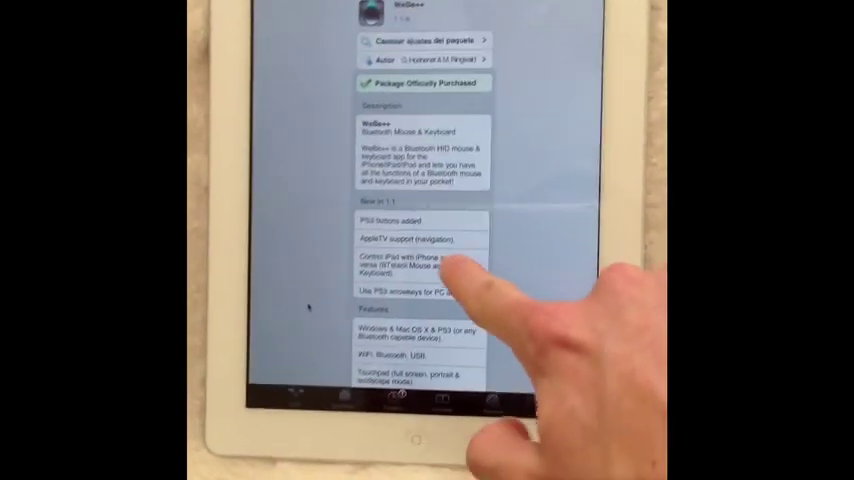
{"action": "scroll", "coordinate": [350, 250], "scroll_direction": "down", "scroll_amount": 5}
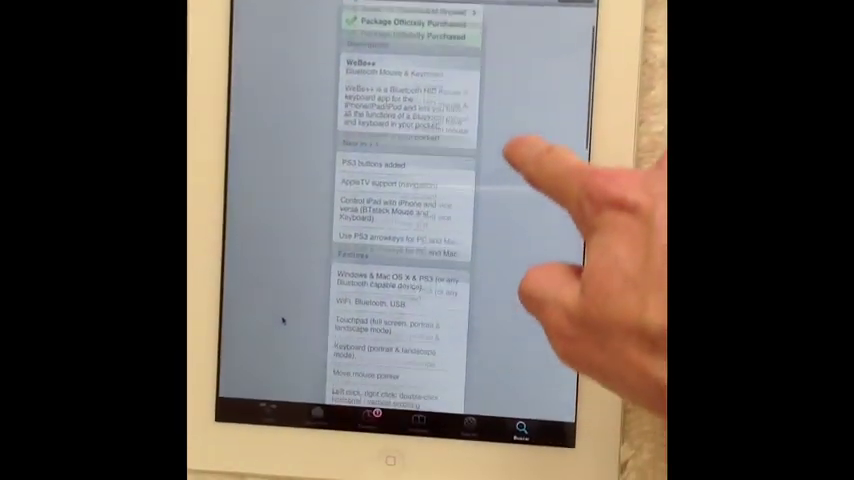
{"action": "scroll", "coordinate": [400, 250], "scroll_direction": "down", "scroll_amount": 3}
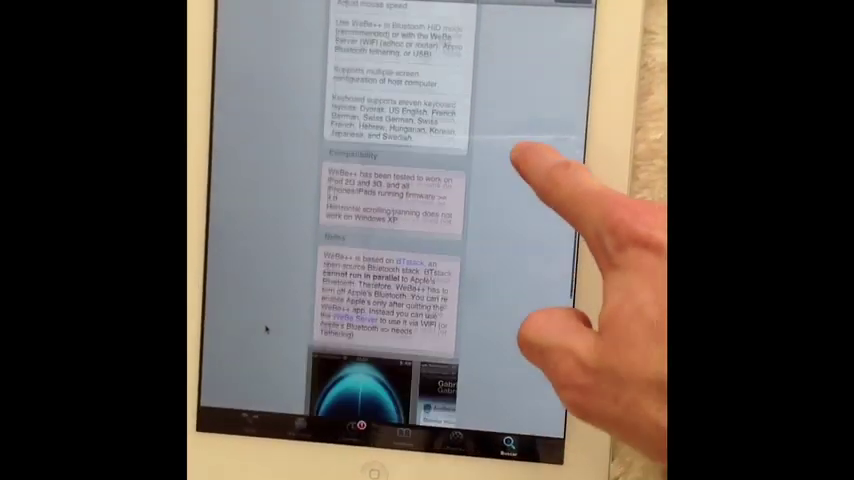
{"action": "scroll", "coordinate": [530, 280], "scroll_direction": "up", "scroll_amount": 2}
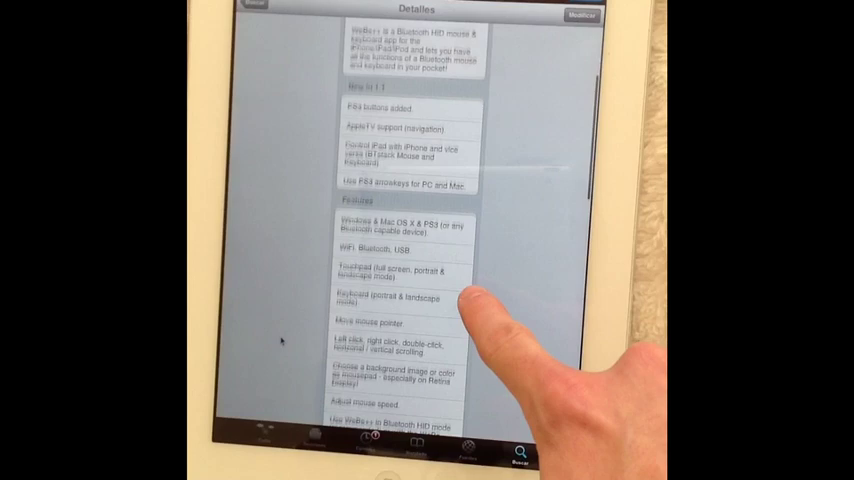
{"action": "scroll", "coordinate": [520, 250], "scroll_direction": "up", "scroll_amount": 3}
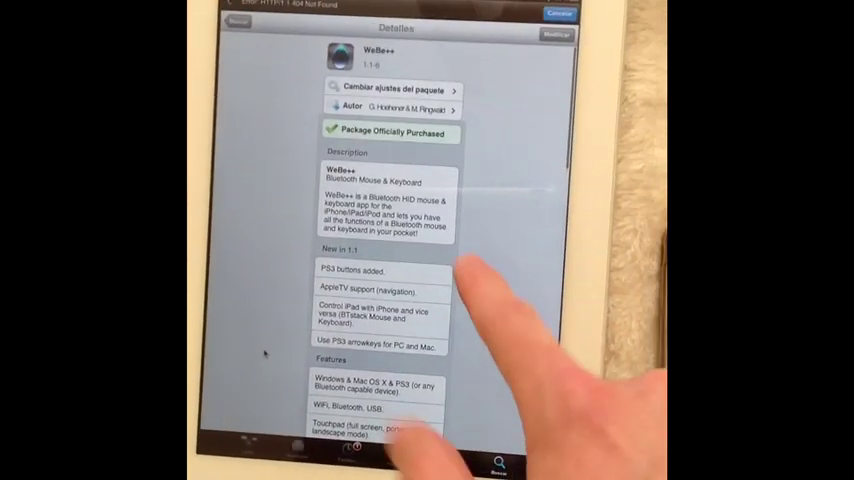